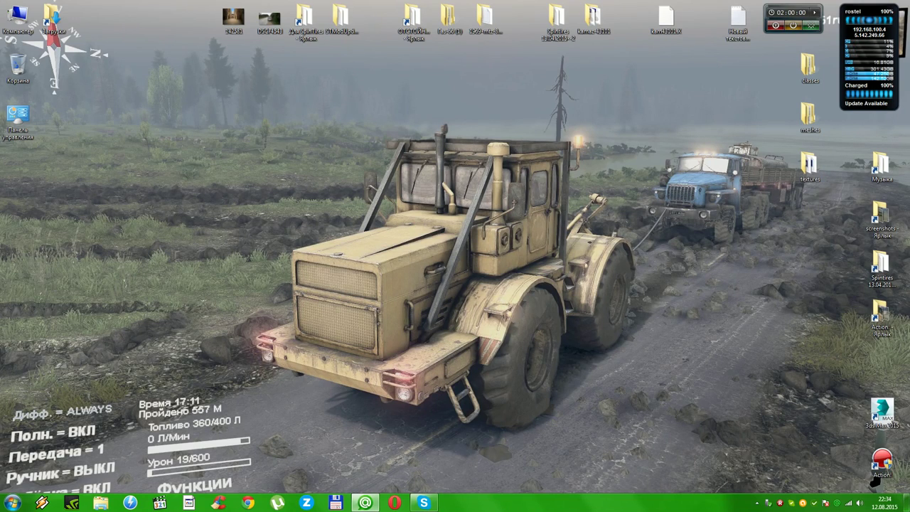
Step: Extract the 3d-exploration-1.83 archive in the ОТСТОЙНИК folder into its default folder
double_click(413, 17)
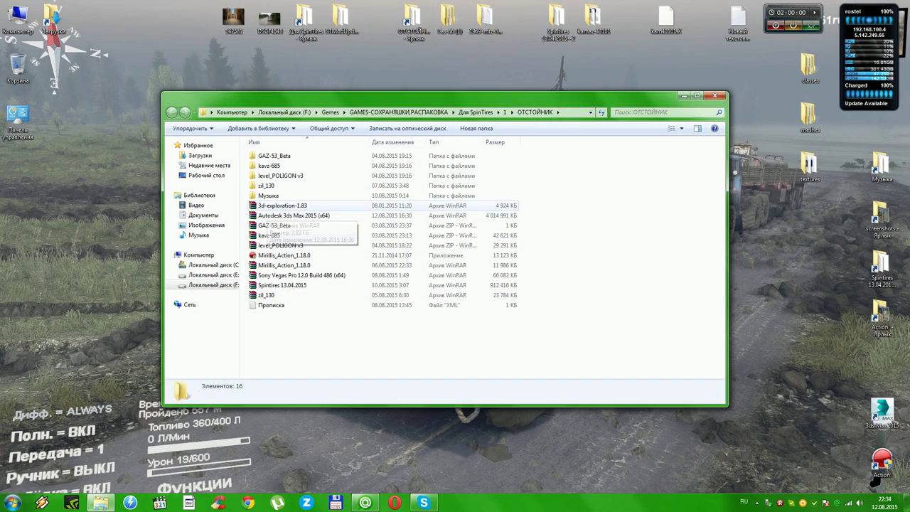
left_click(274, 206)
right_click(271, 206)
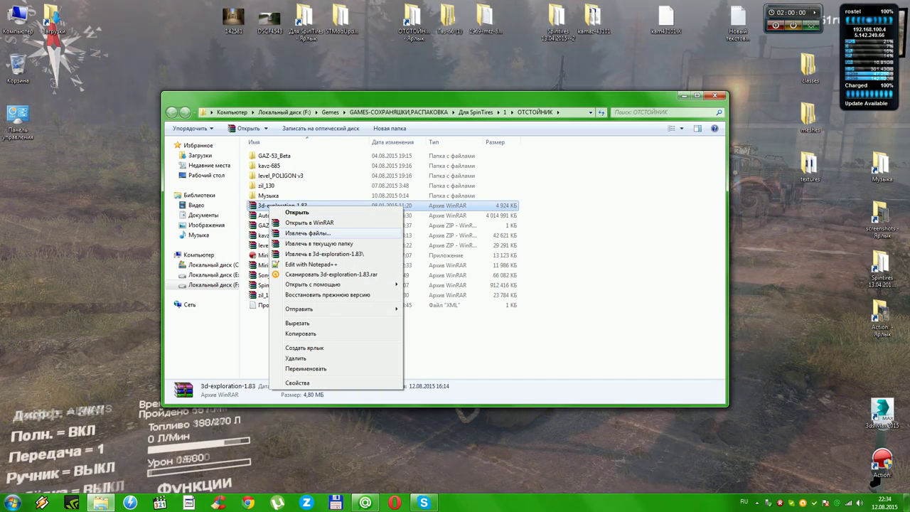
left_click(308, 233)
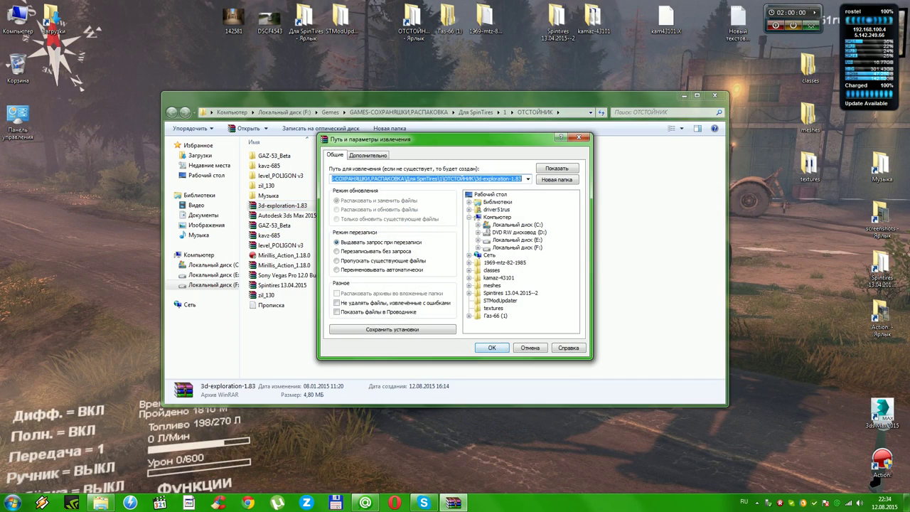
left_click(492, 347)
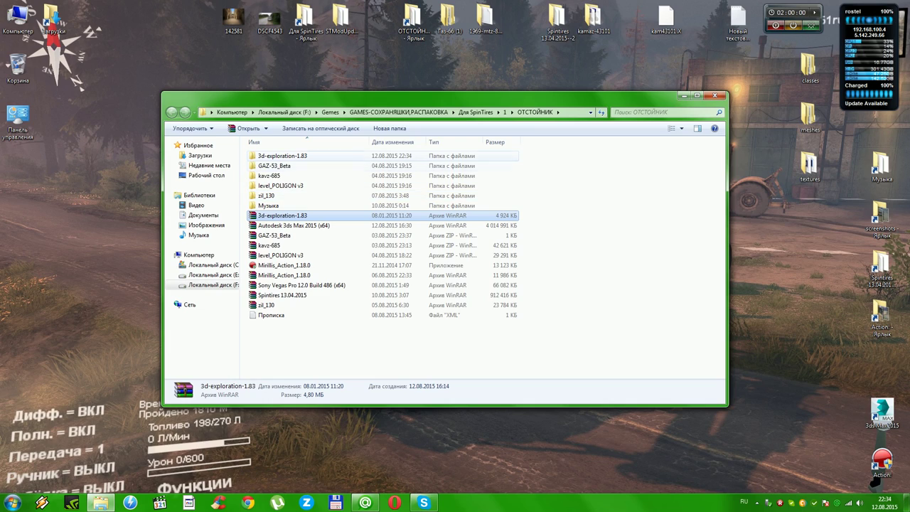
Step: Open the extracted 3D Exploration 1.83 folder and launch the installer
double_click(282, 155)
double_click(282, 156)
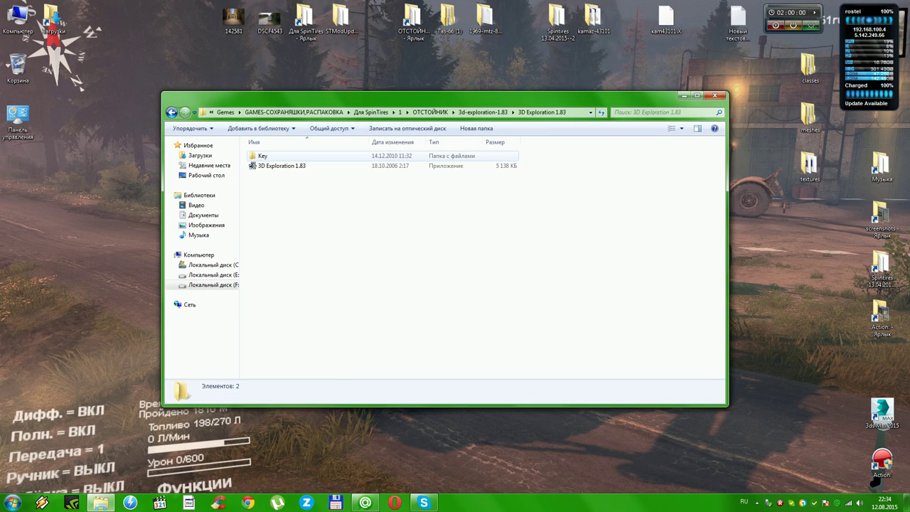
left_click(281, 165)
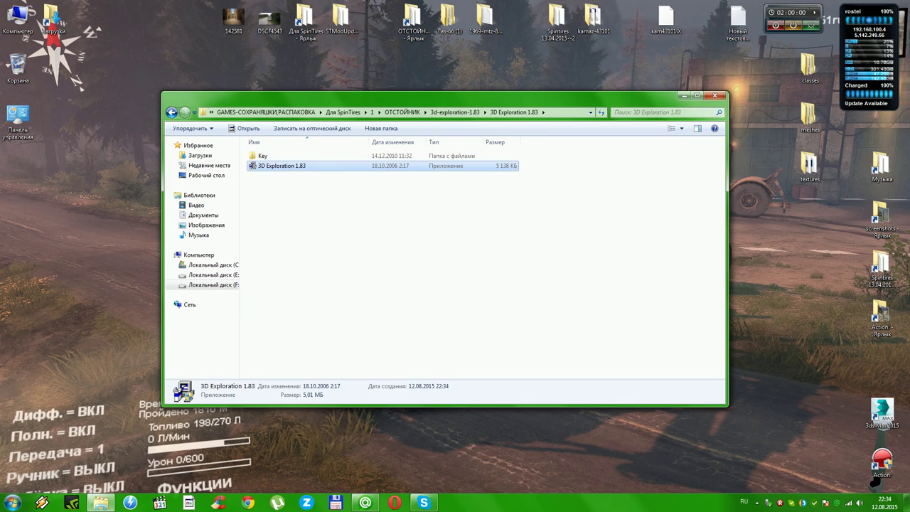
double_click(281, 165)
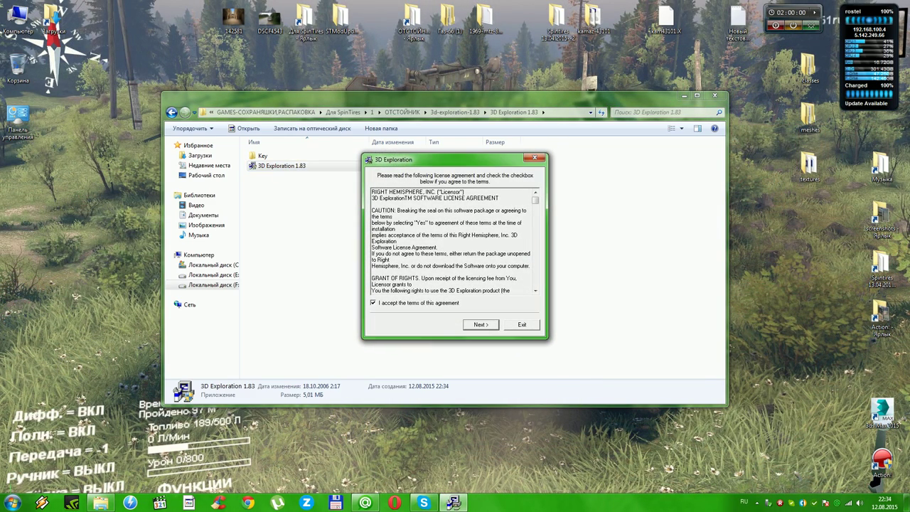
Step: Accept the license and install 3D Exploration to the default directory
key("Return")
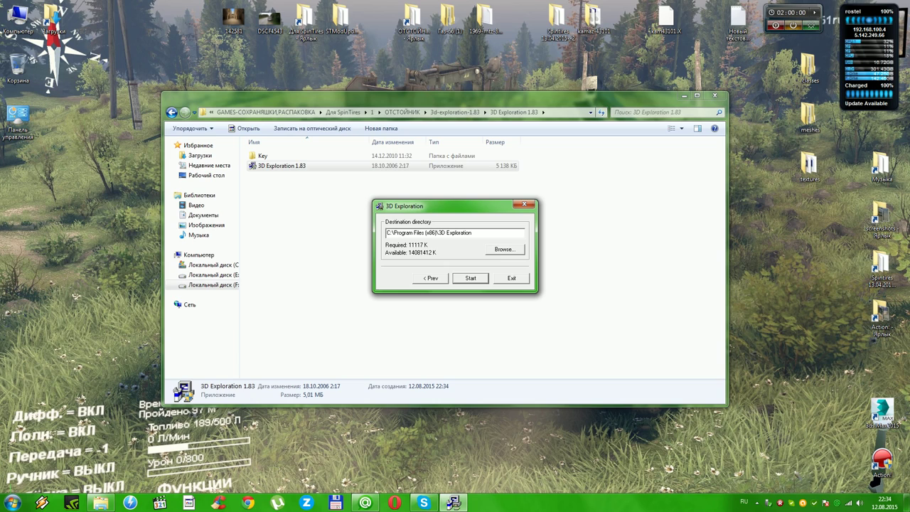
key("Return")
key("Return")
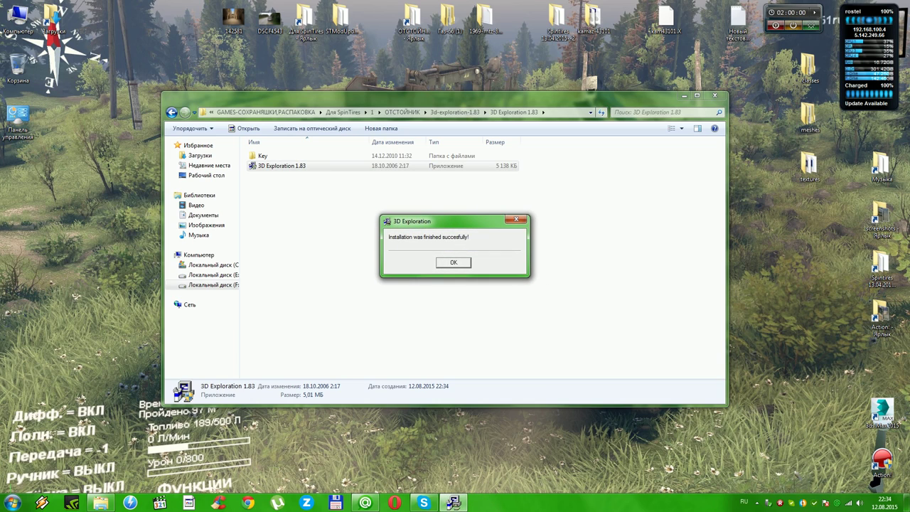
key("Return")
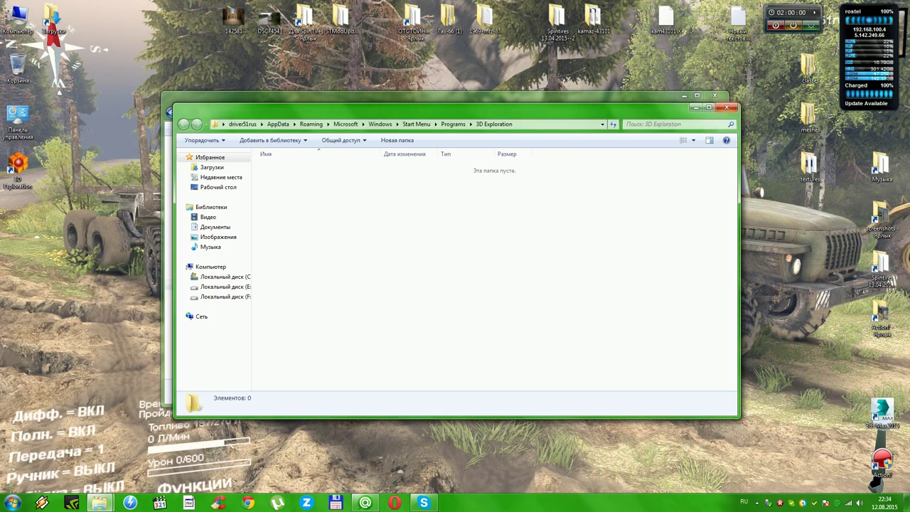
Step: Close the Start Menu folder window, look inside Key, return to ОТСТОЙНИК and close Explorer
key("alt+F4")
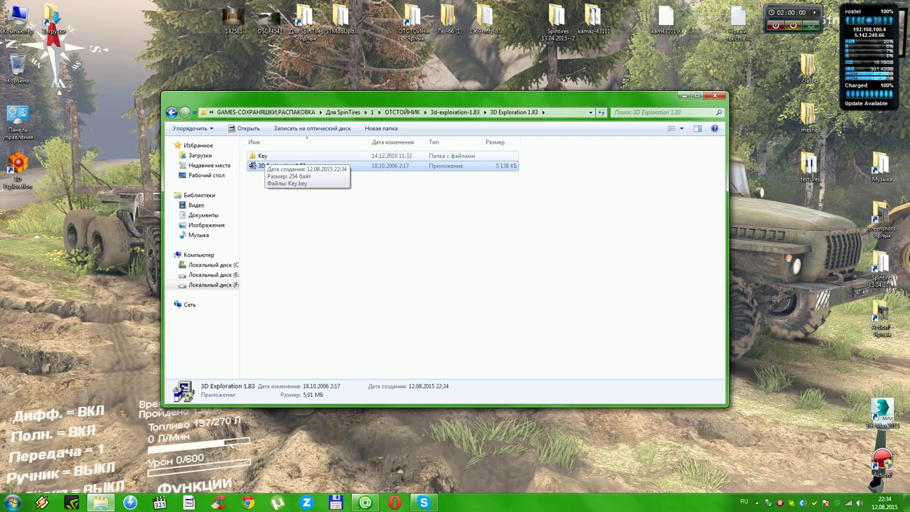
double_click(262, 155)
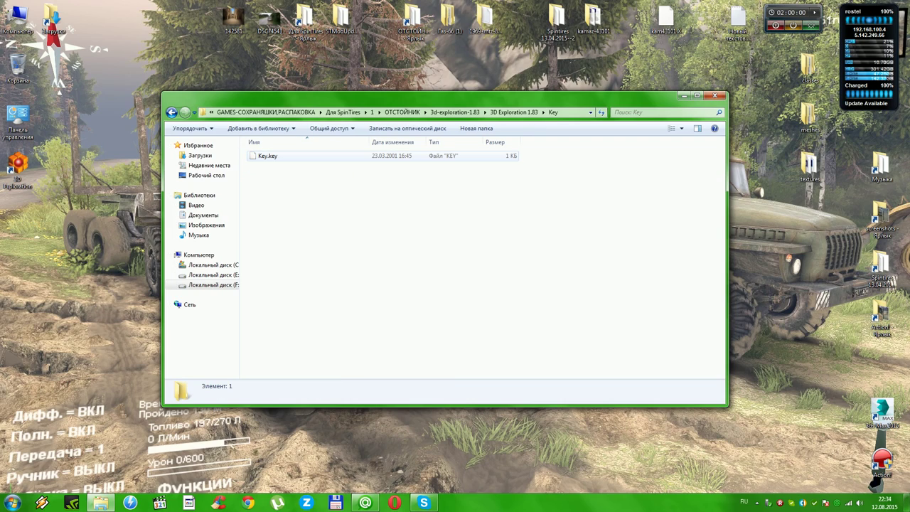
left_click(171, 113)
key("BackSpace")
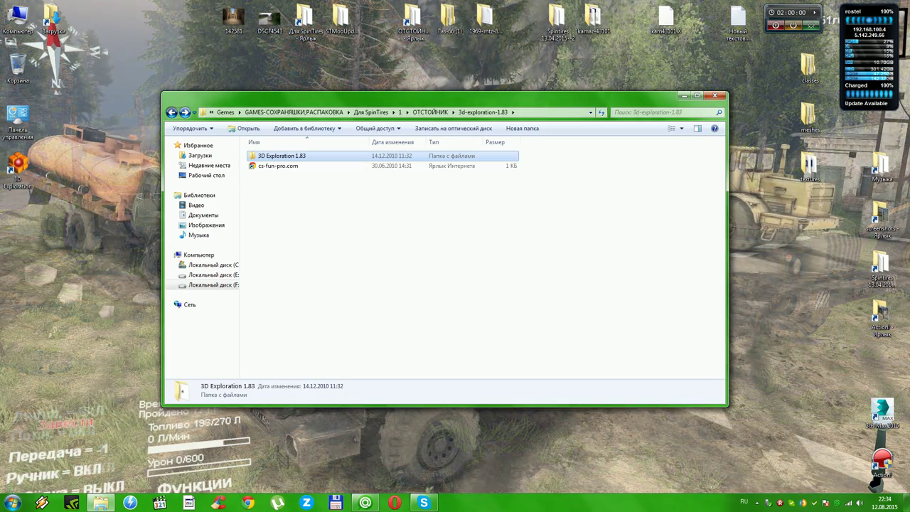
key("BackSpace")
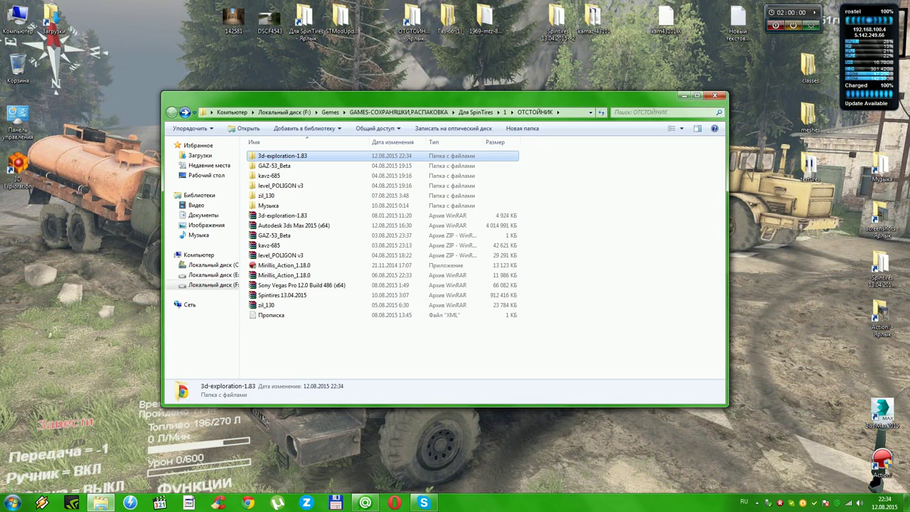
left_click(715, 95)
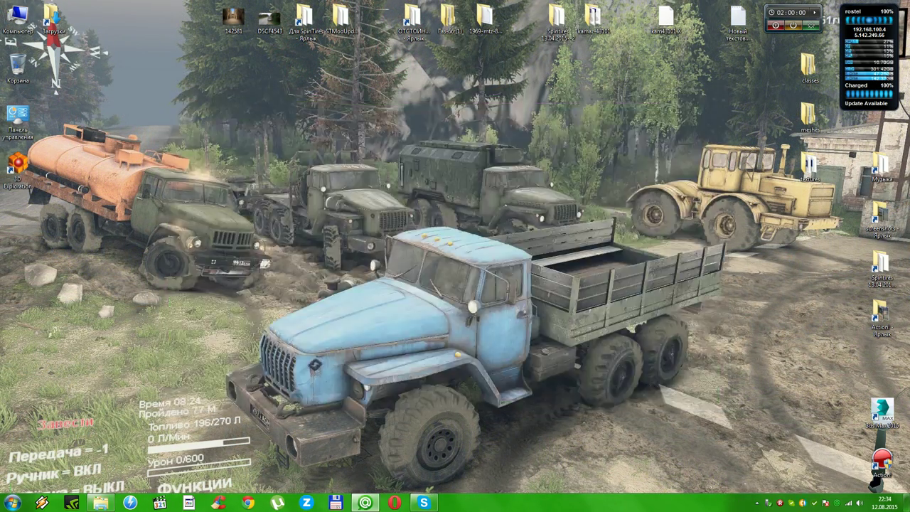
Step: Launch 3D Exploration and open the kam43101.X truck model from the Desktop
double_click(18, 167)
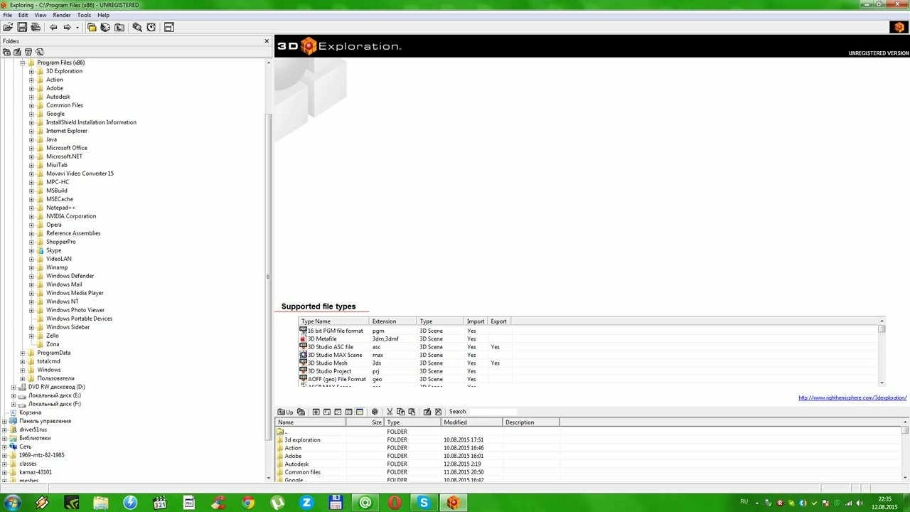
left_click(7, 27)
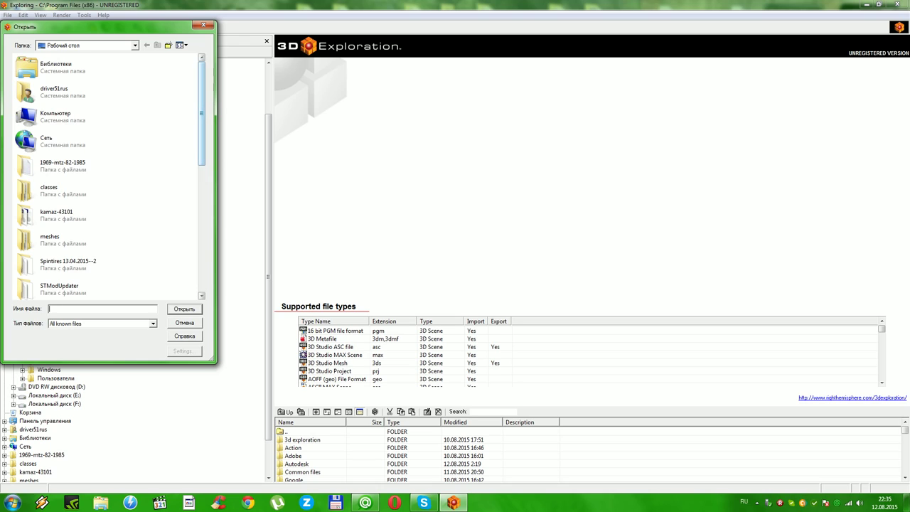
scroll(106, 178, "down", 2)
scroll(106, 178, "down", 2)
scroll(107, 178, "down", 2)
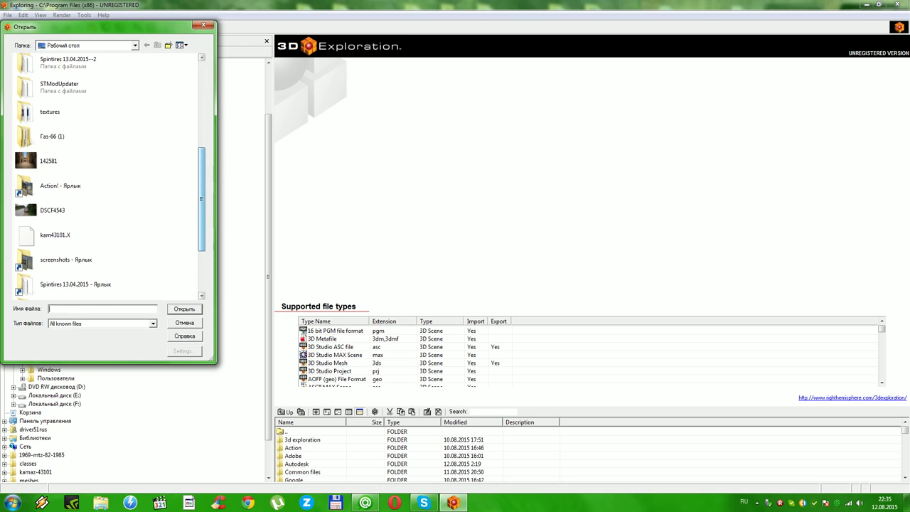
left_click(65, 235)
key("Return")
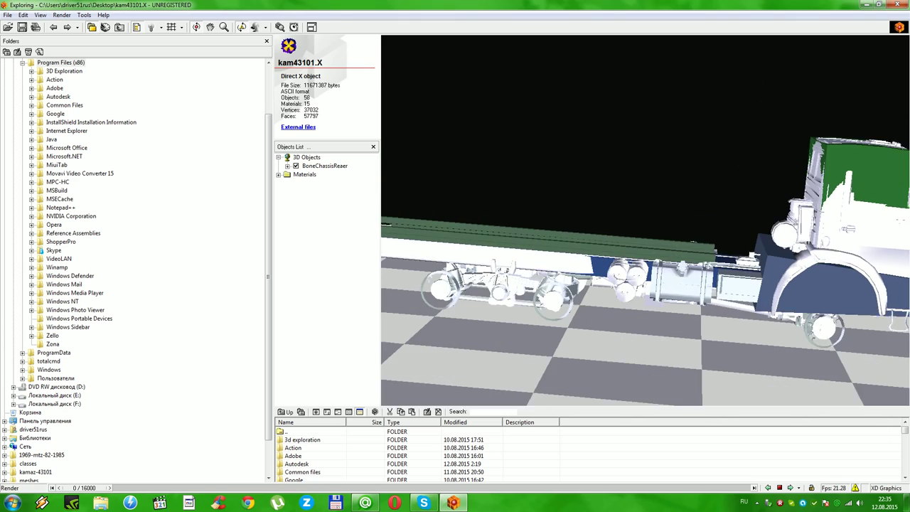
Step: Inspect the tank Object #2, cab Object #32 and fender Object #24 in the object tree
left_click(651, 284)
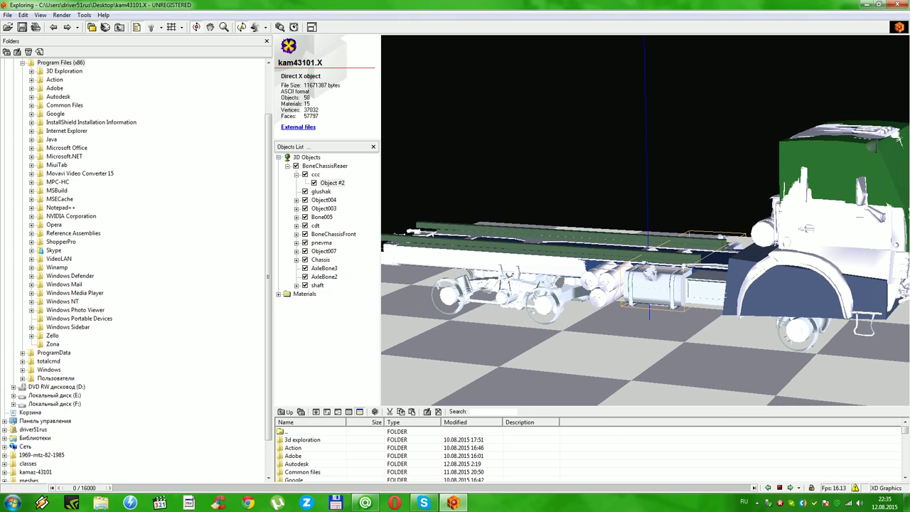
left_click(640, 215)
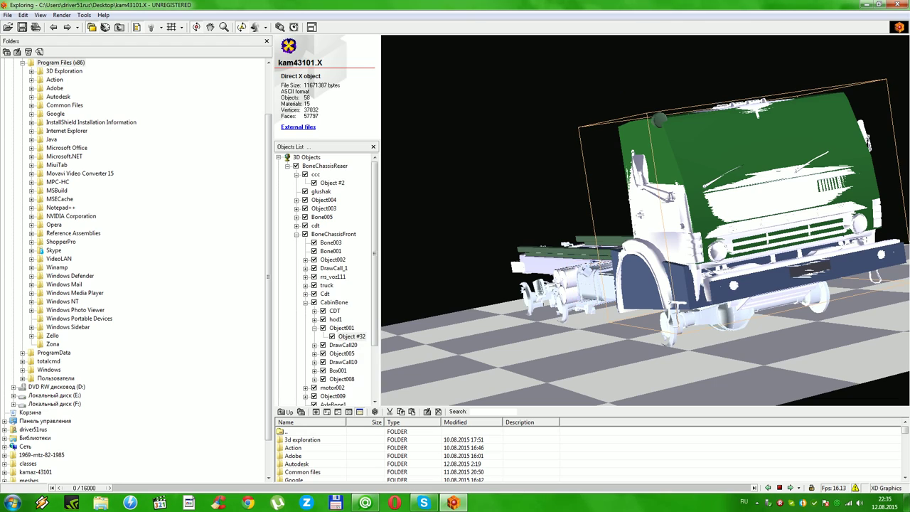
left_click(689, 294)
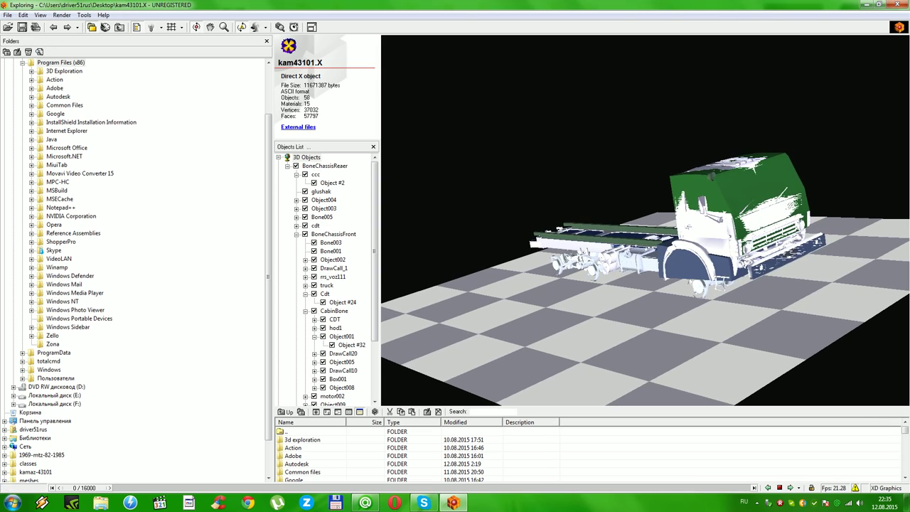
Step: Export the model as kam43101.3ds in 3D Studio Mesh format with default options, then minimize
key("ctrl+s")
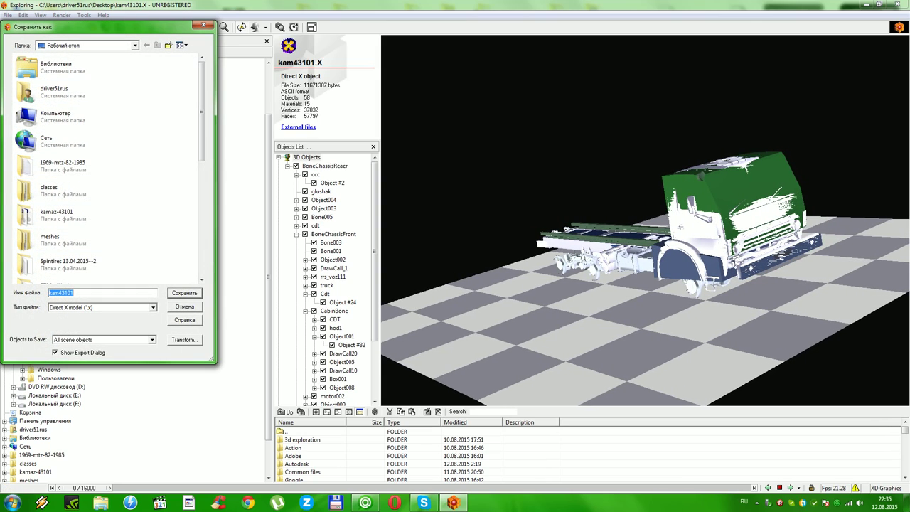
left_click(102, 308)
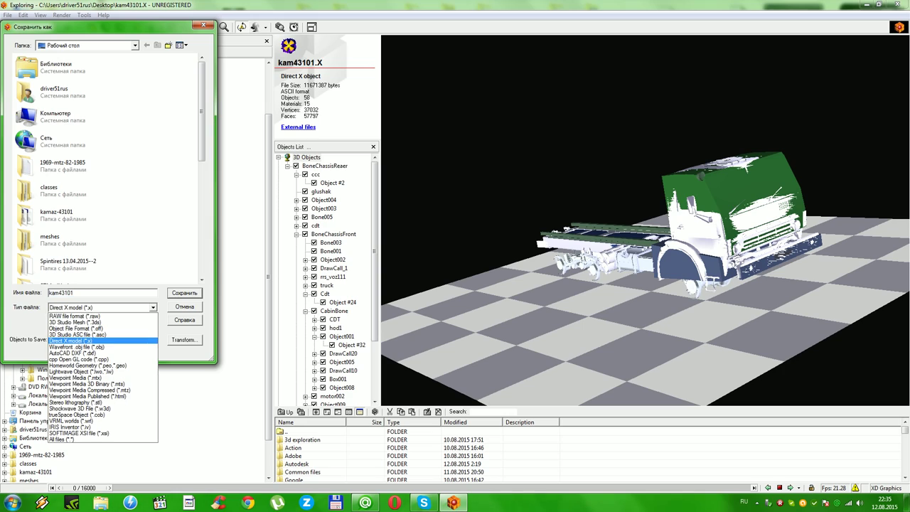
left_click(78, 316)
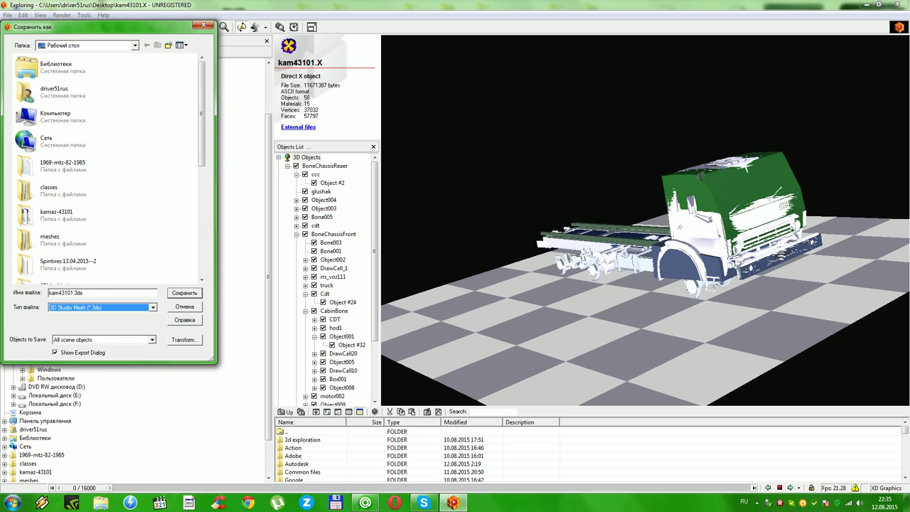
key("Return")
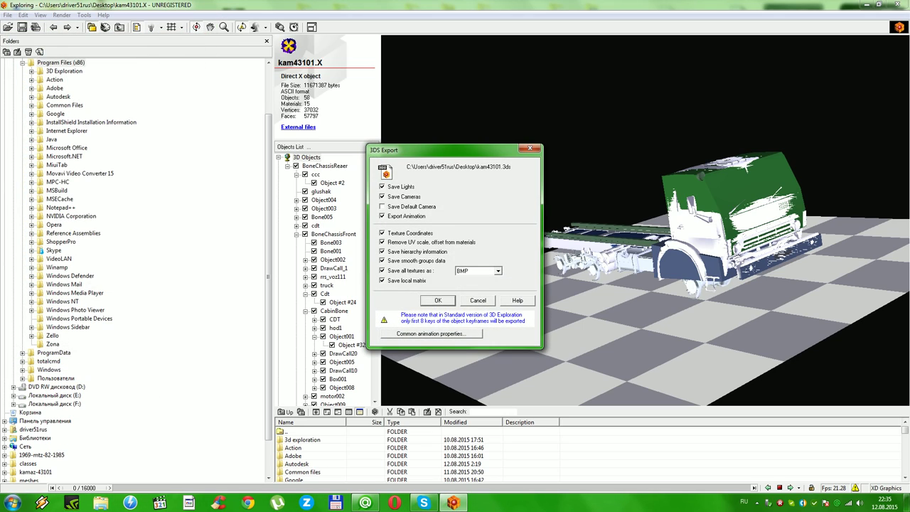
key("Return")
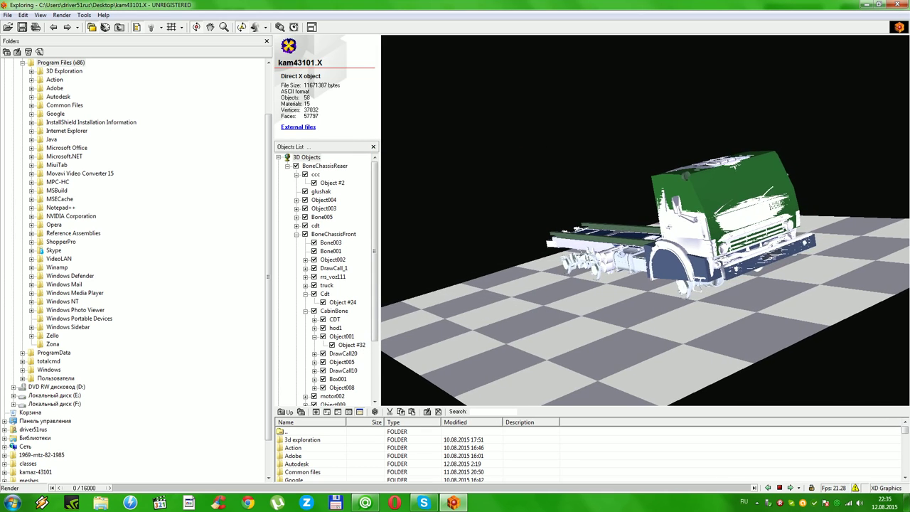
left_click(880, 4)
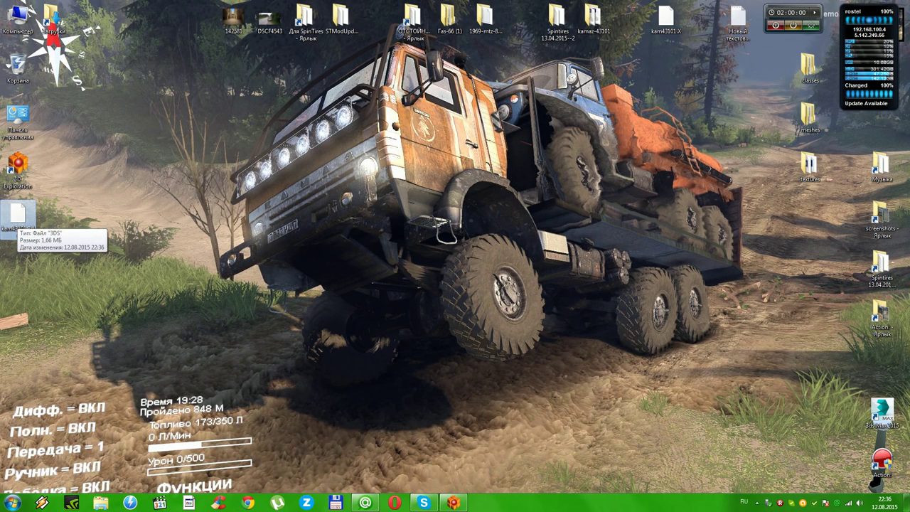
Step: Move the kam43101.3ds icon aside on the desktop and start 3ds Max 2015
mouse_move(18, 213)
left_mouse_down()
mouse_move(388, 271)
mouse_move(342, 268)
left_mouse_up()
left_click(384, 320)
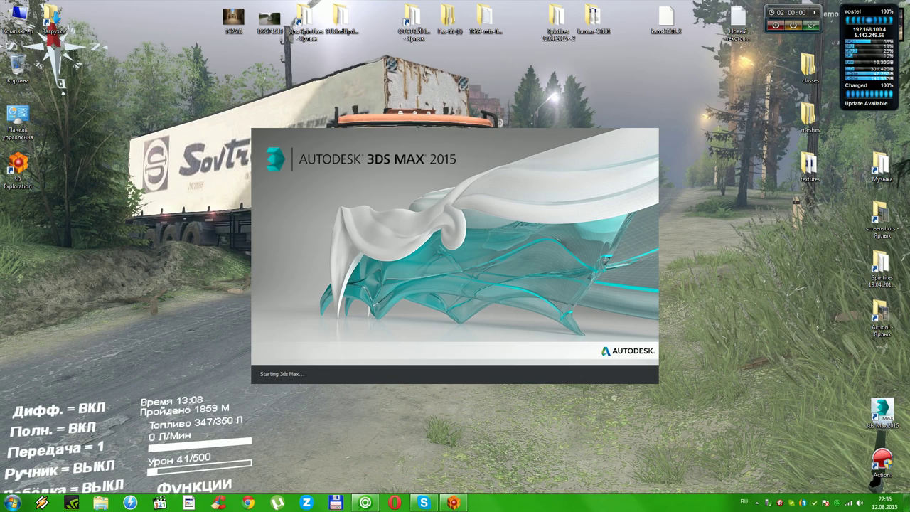
mouse_move(17, 165)
left_mouse_down()
mouse_move(903, 381)
mouse_move(886, 374)
left_mouse_up()
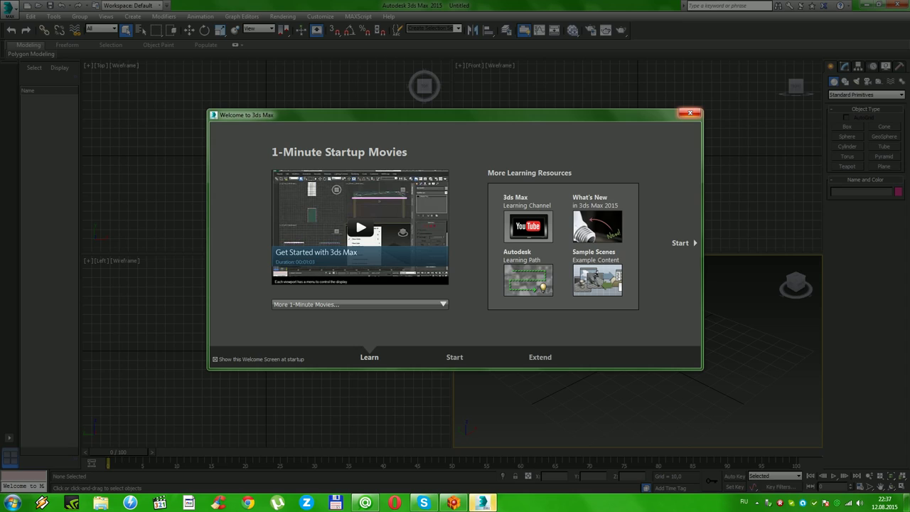
Step: Dismiss the welcome screen and import kam43101.3ds, merging its objects into the scene
left_click(690, 113)
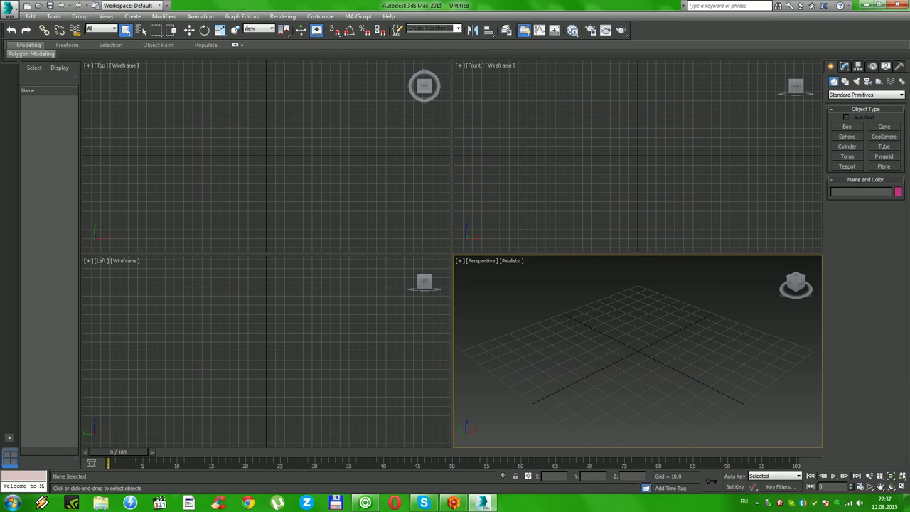
left_click(10, 8)
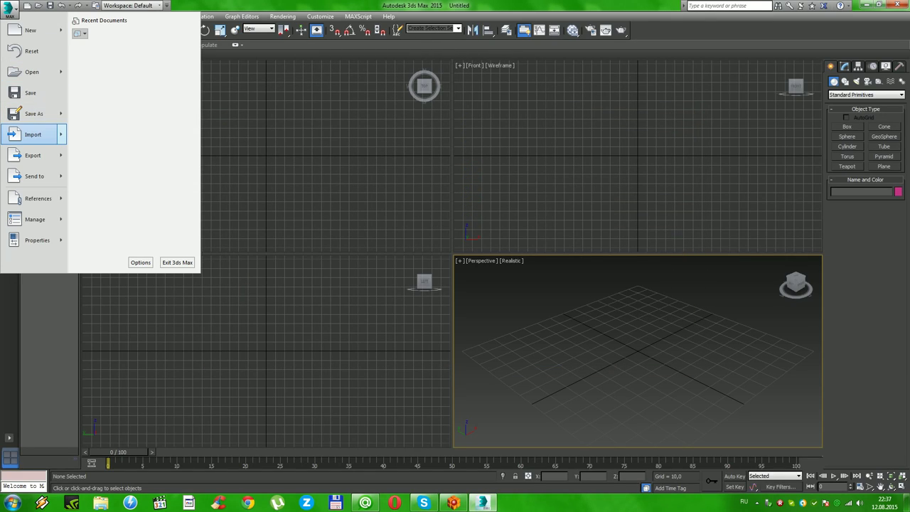
left_click(33, 134)
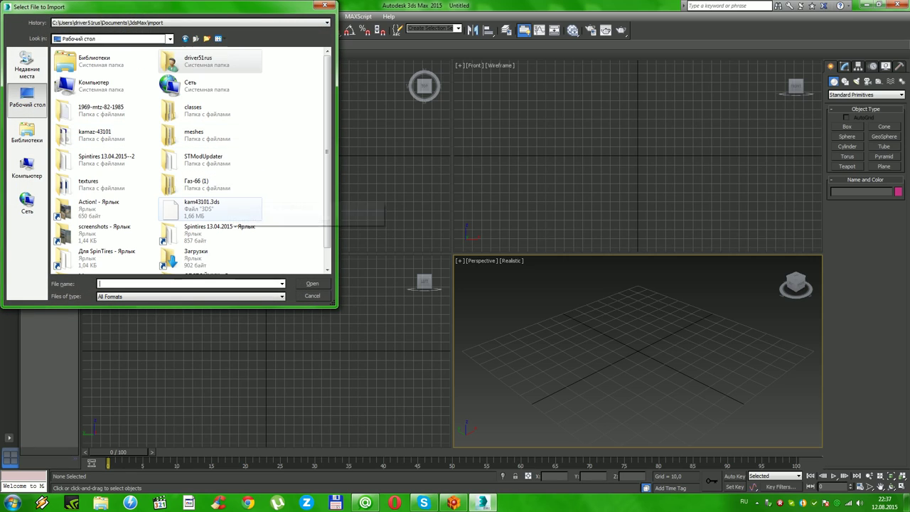
left_click(203, 207)
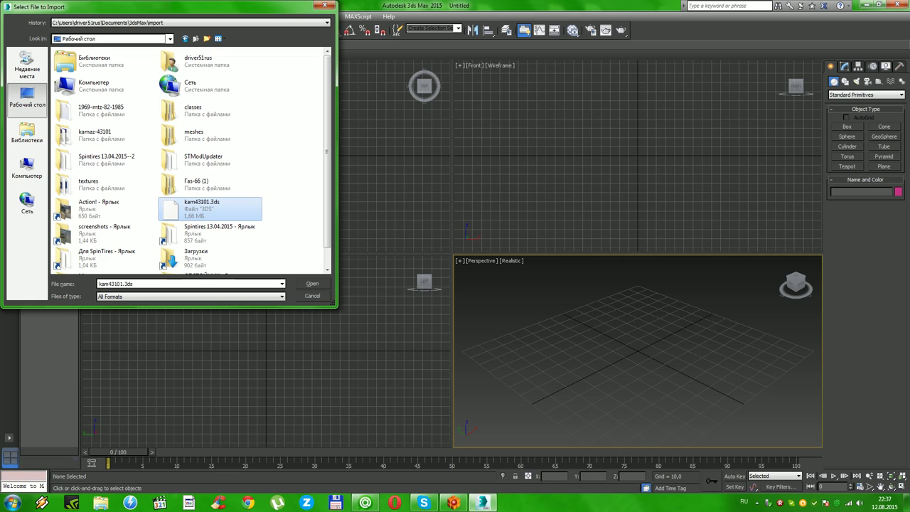
key("Return")
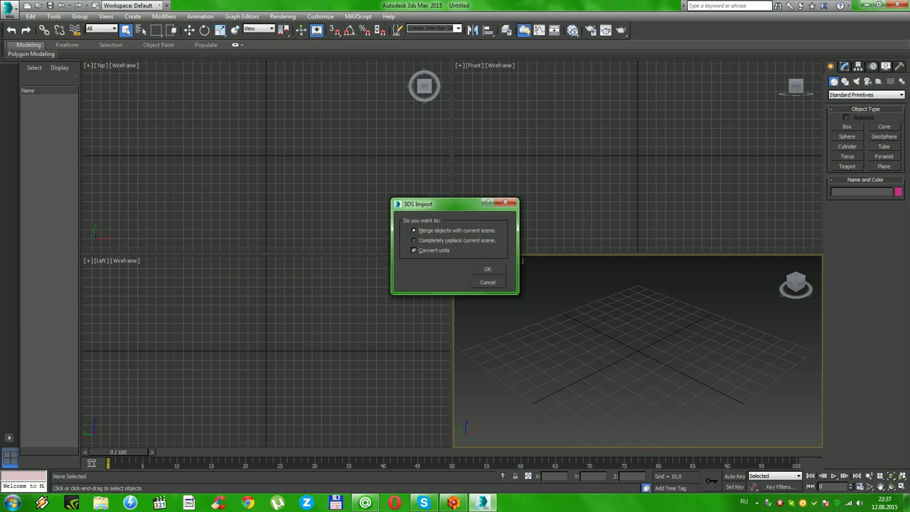
key("Return")
key("Return")
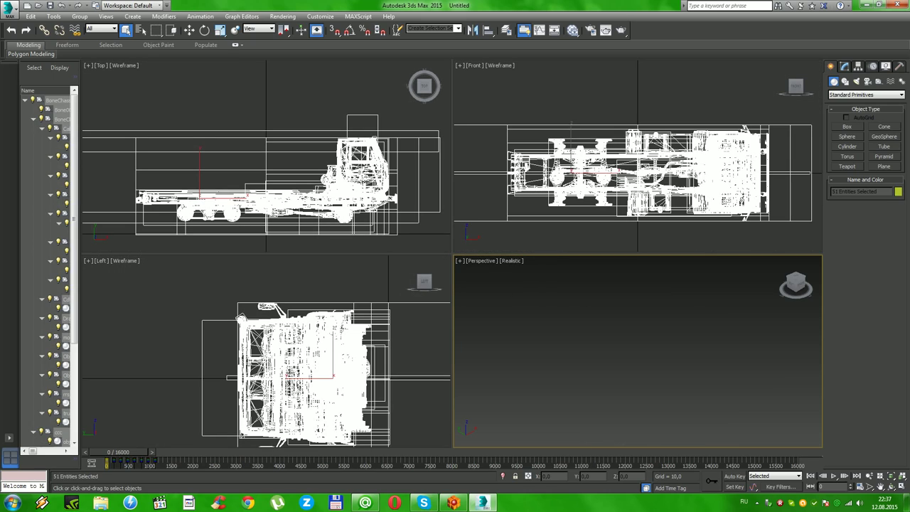
Step: Deselect the truck and switch the perspective viewport to a Top view
left_click(142, 100)
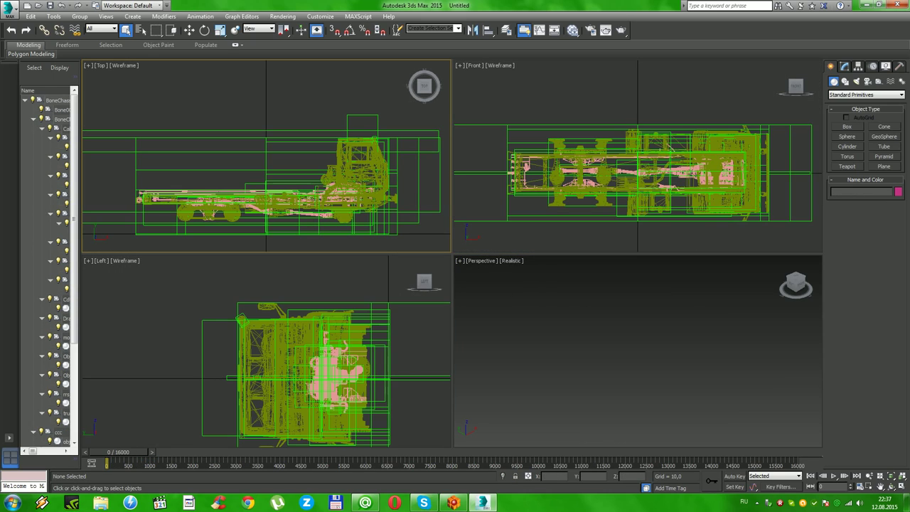
left_click(638, 352)
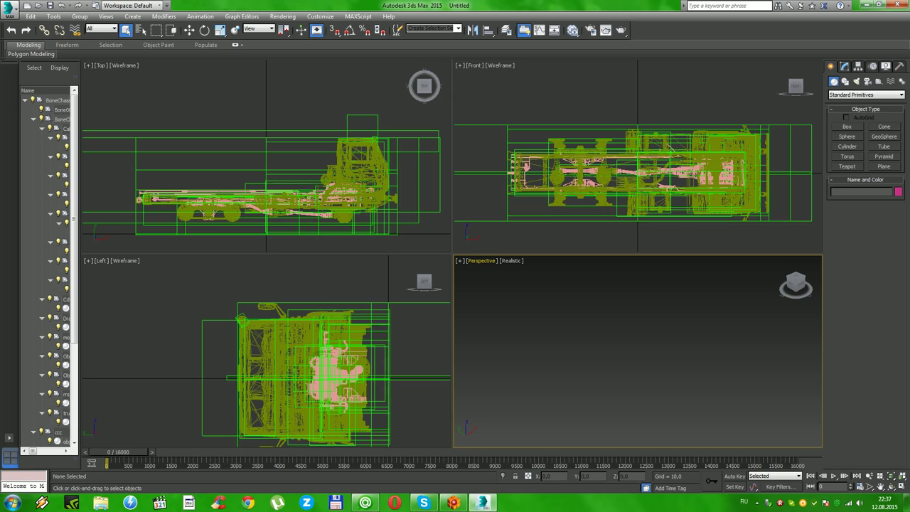
left_click(481, 260)
left_click(498, 318)
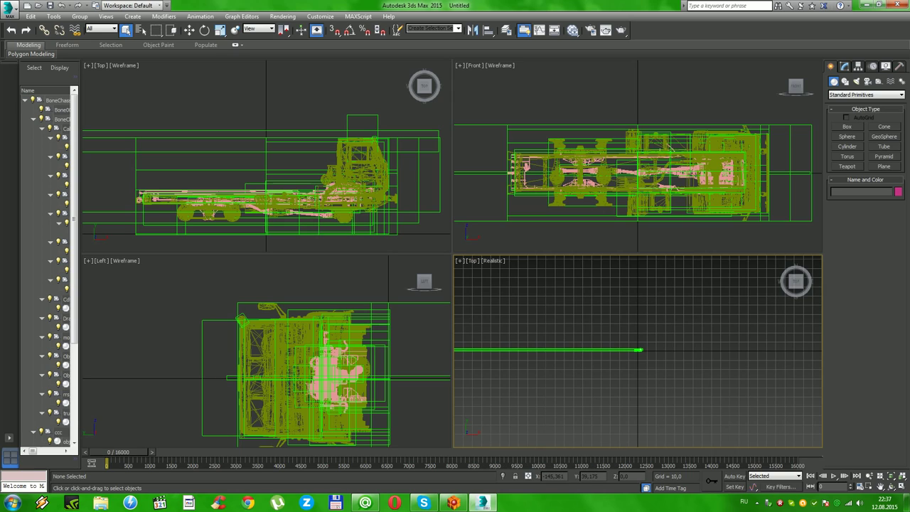
Step: Zoom and pan the side and top views to close in on the truck cab
scroll(484, 274, "down", 4)
scroll(484, 274, "down", 2)
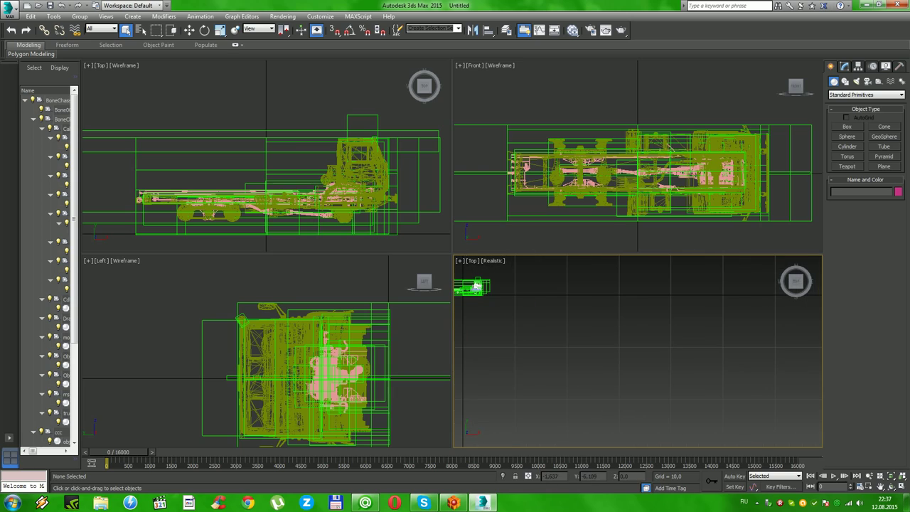
scroll(444, 312, "down", 3)
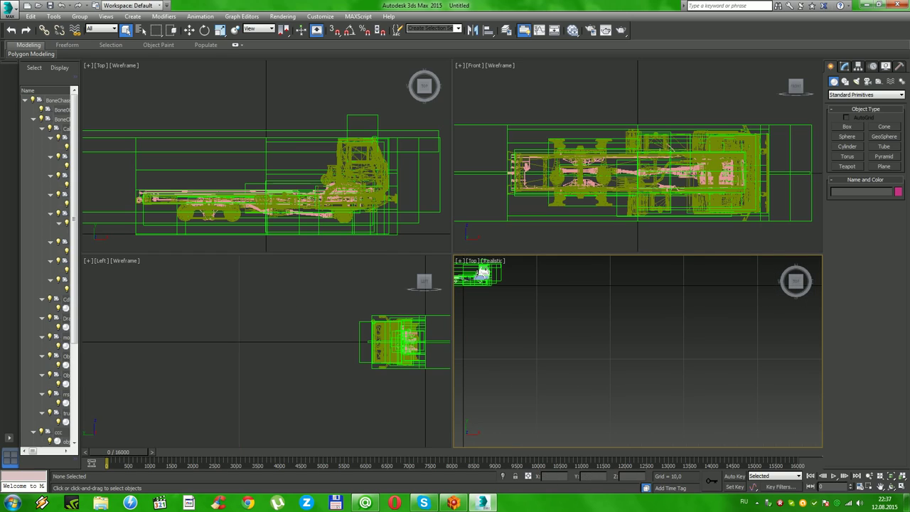
scroll(341, 335, "down", 3)
scroll(331, 335, "down", 5)
scroll(320, 335, "up", 4)
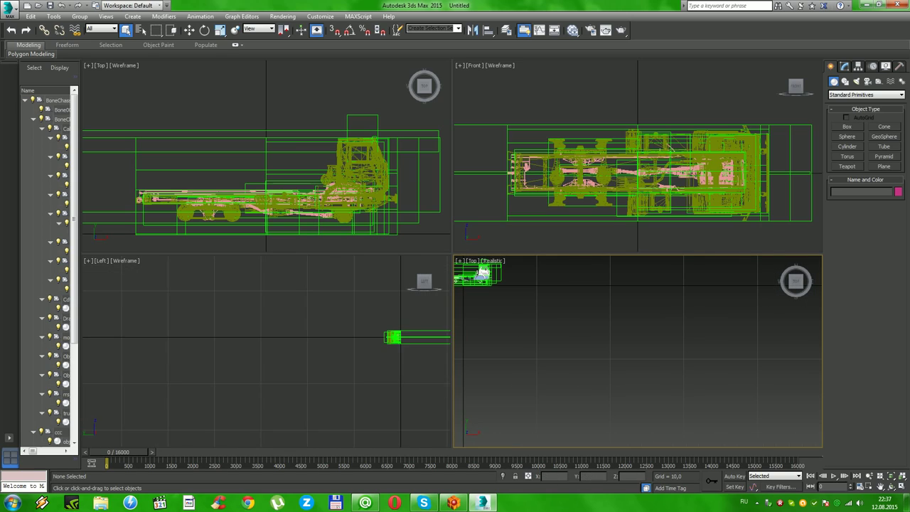
mouse_move(320, 335)
middle_mouse_down()
mouse_move(283, 345)
mouse_move(174, 312)
middle_mouse_up()
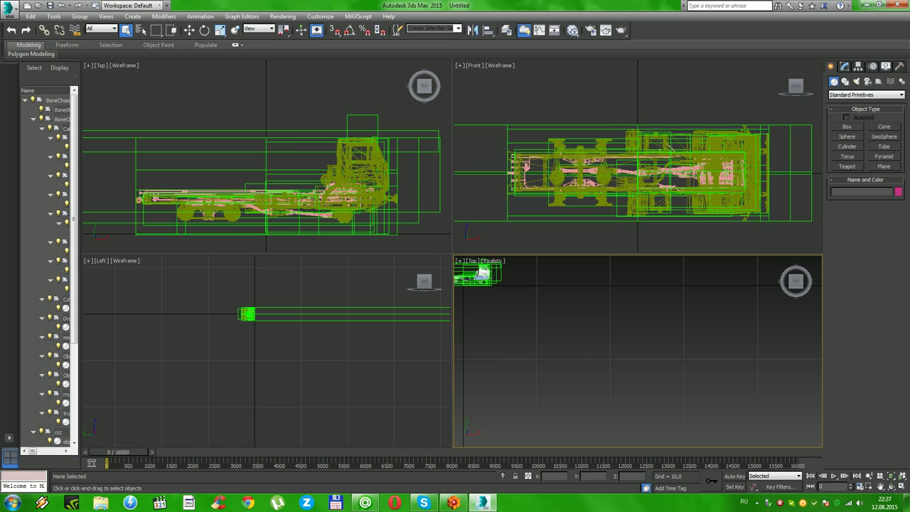
scroll(247, 316, "up", 2)
scroll(247, 316, "up", 1)
scroll(247, 316, "up", 2)
scroll(246, 317, "up", 3)
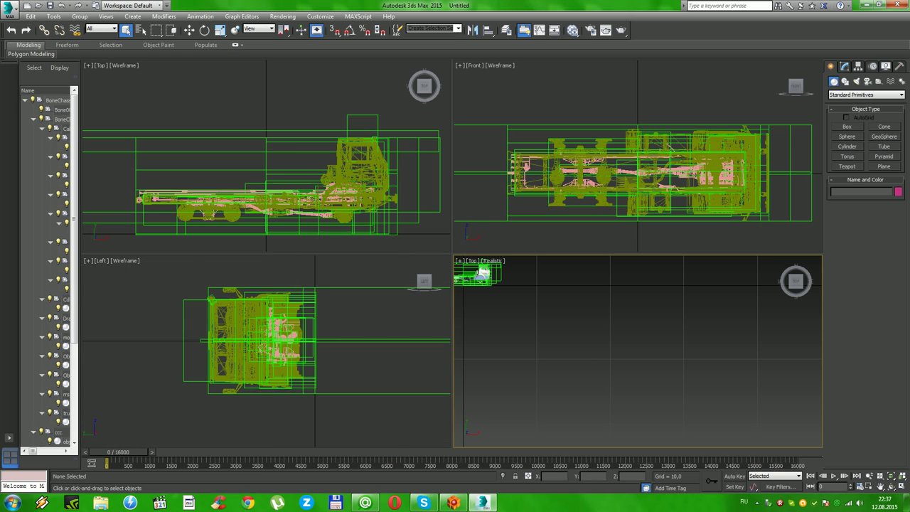
scroll(246, 354, "up", 2)
mouse_move(483, 272)
middle_mouse_down()
mouse_move(482, 311)
mouse_move(526, 320)
middle_mouse_up()
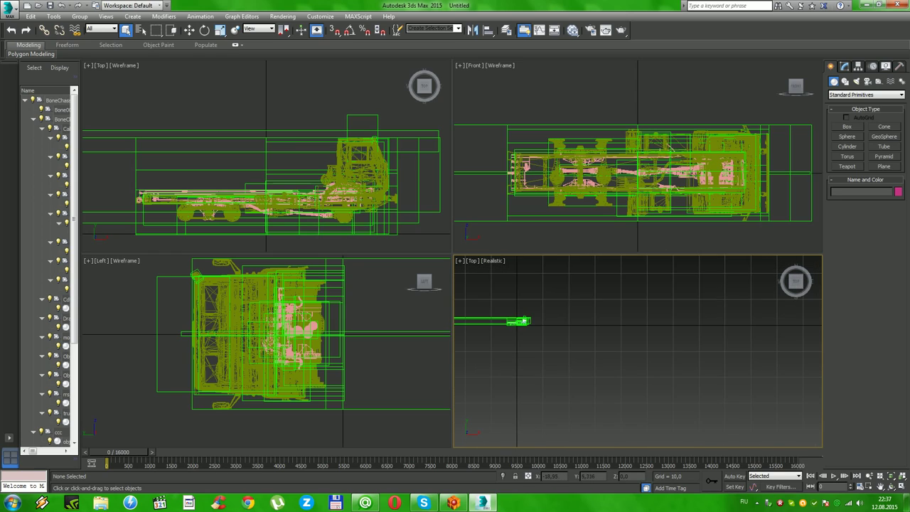
scroll(547, 321, "up", 1)
scroll(576, 324, "up", 2)
scroll(604, 341, "up", 2)
scroll(647, 329, "up", 2)
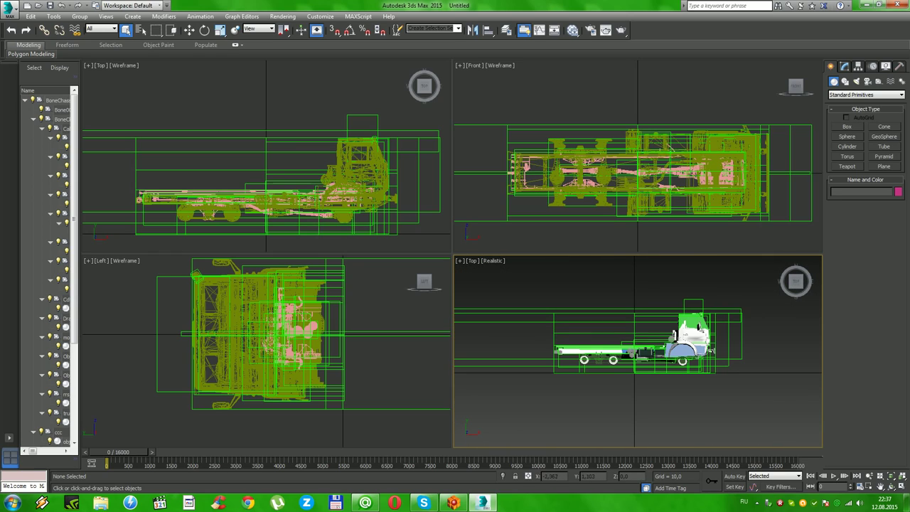
scroll(687, 321, "up", 2)
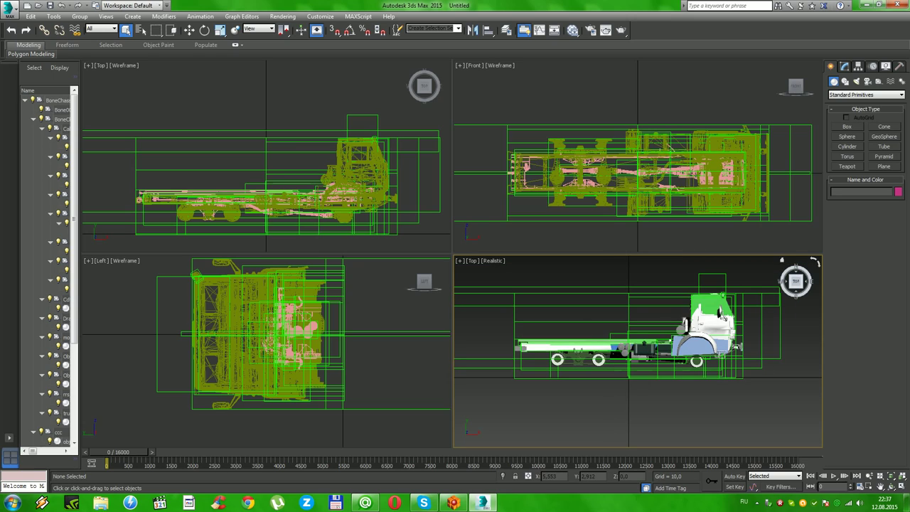
scroll(700, 309, "up", 2)
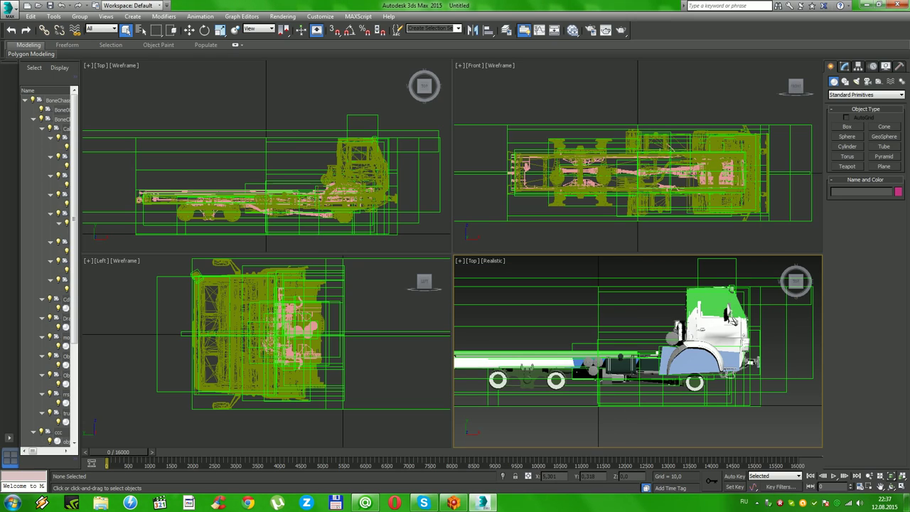
Step: Maximize the shaded top view and orbit to look at the truck's underside
left_click(902, 487)
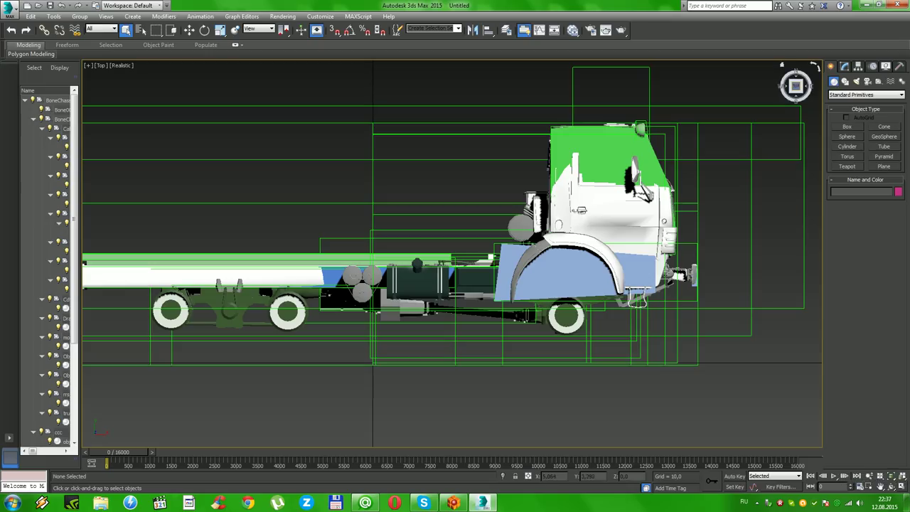
mouse_move(796, 85)
left_mouse_down()
mouse_move(782, 100)
mouse_move(642, 128)
left_mouse_up()
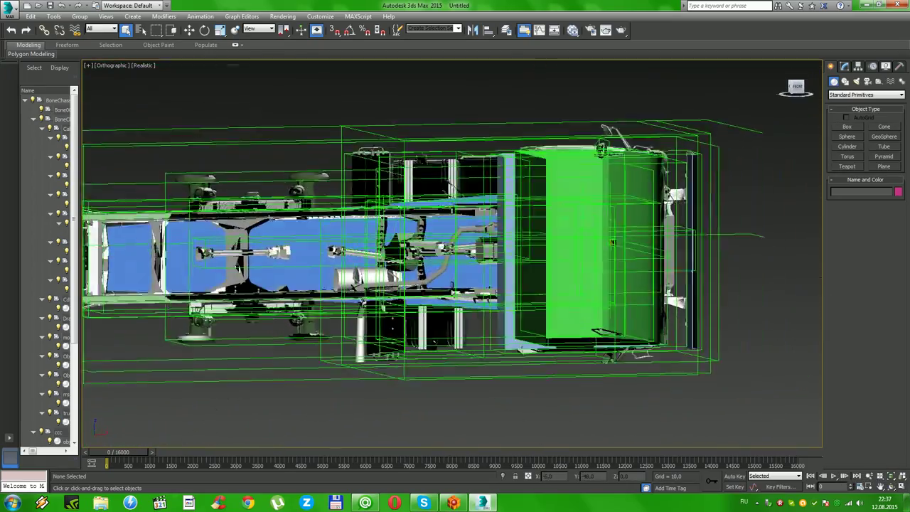
mouse_move(642, 128)
left_mouse_down()
mouse_move(604, 164)
mouse_move(630, 128)
mouse_move(633, 163)
left_mouse_up()
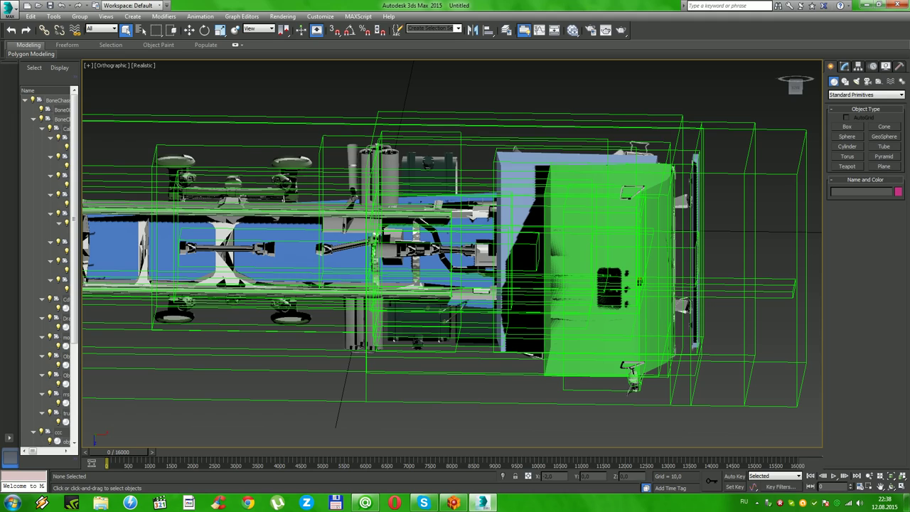
Step: Select object22, object19 and object5 in turn, then switch to Wireframe display
left_click(295, 251)
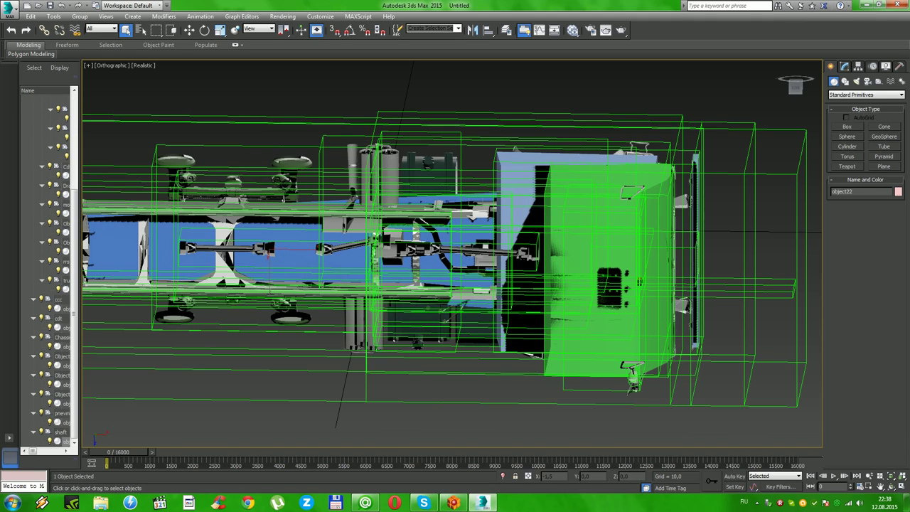
left_click(66, 422)
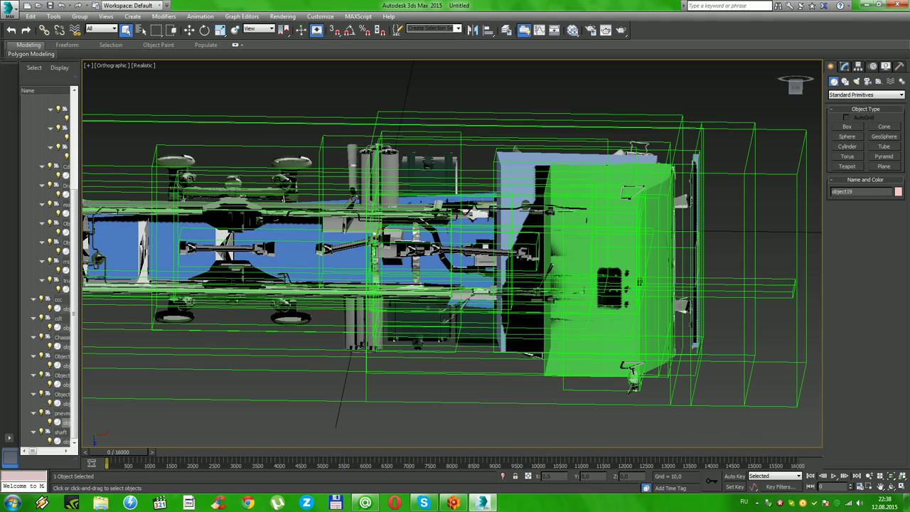
left_click(639, 282)
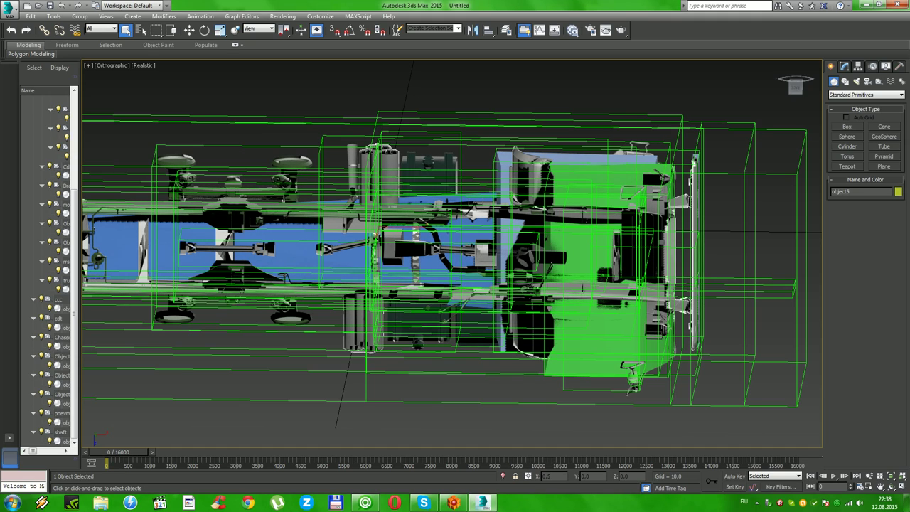
key("F3")
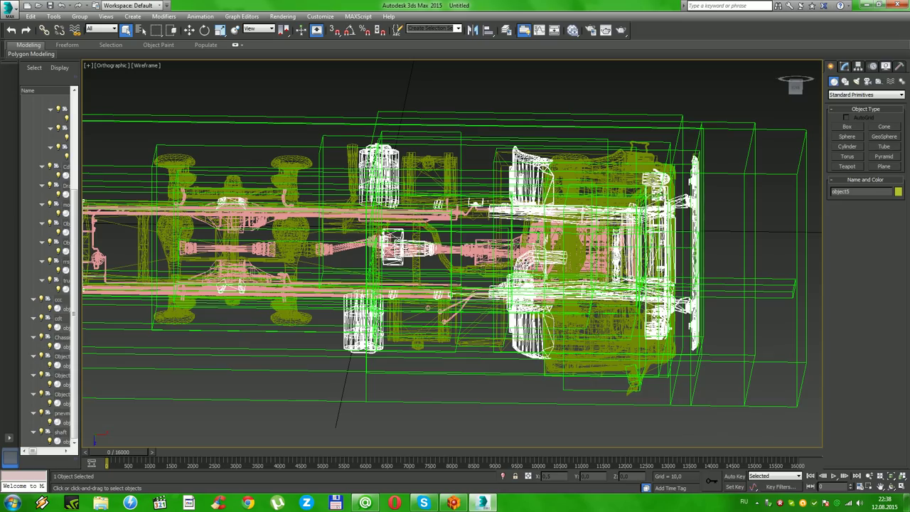
Step: Select driveshaft object22, orbit to an angled side view and restore Realistic shading
left_click(65, 441)
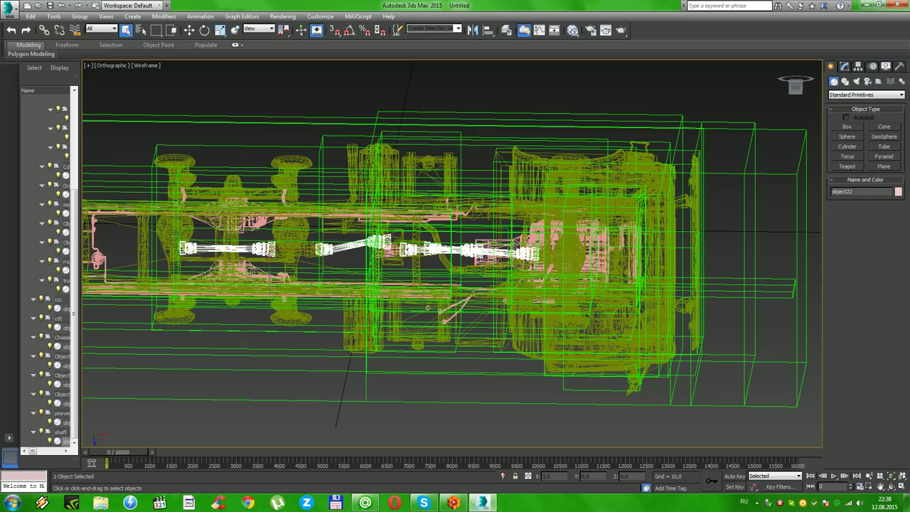
mouse_move(427, 307)
middle_mouse_down("alt")
mouse_move(455, 284)
mouse_move(540, 256)
mouse_move(598, 256)
middle_mouse_up("alt")
key("F3")
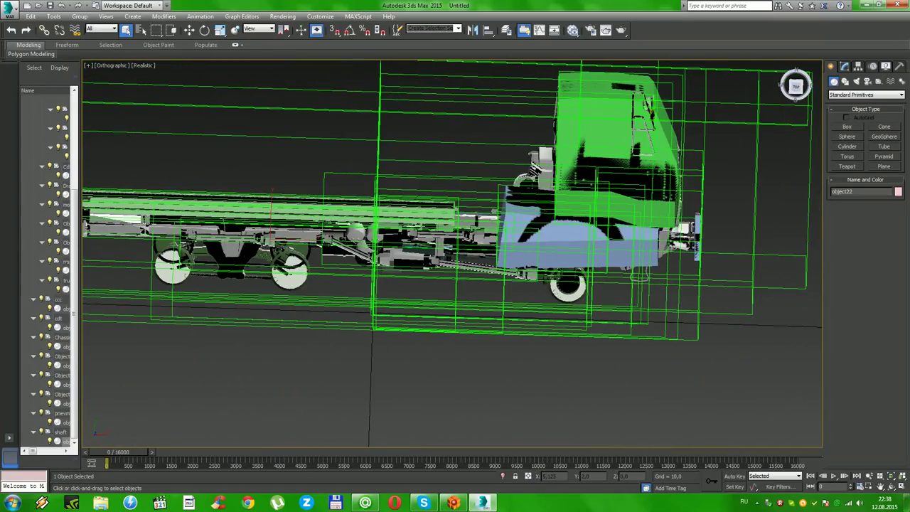
Step: Zoom in and out to frame the whole truck in the enlarged view
scroll(455, 256, "down", 5)
scroll(455, 256, "up", 6)
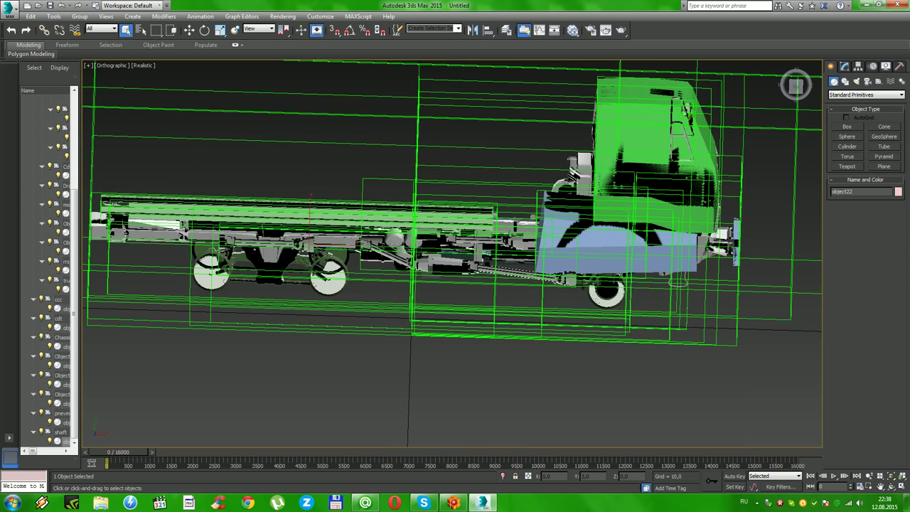
scroll(418, 129, "down", 4)
scroll(455, 213, "up", 4)
scroll(455, 213, "down", 5)
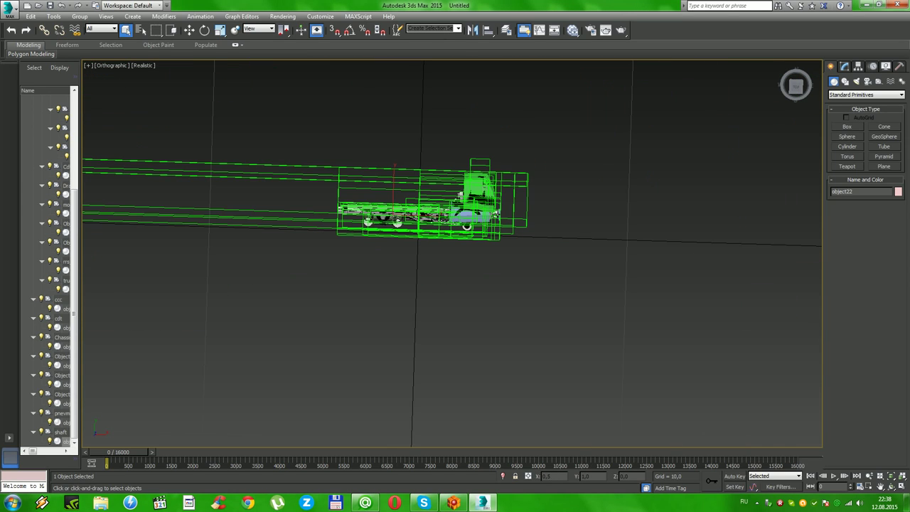
scroll(493, 276, "up", 2)
scroll(493, 276, "up", 2)
scroll(369, 334, "up", 3)
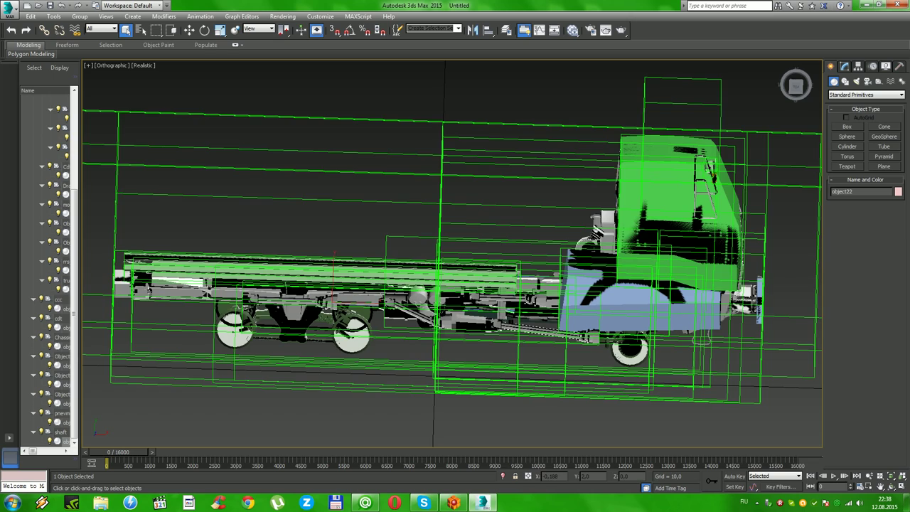
scroll(370, 334, "down", 2)
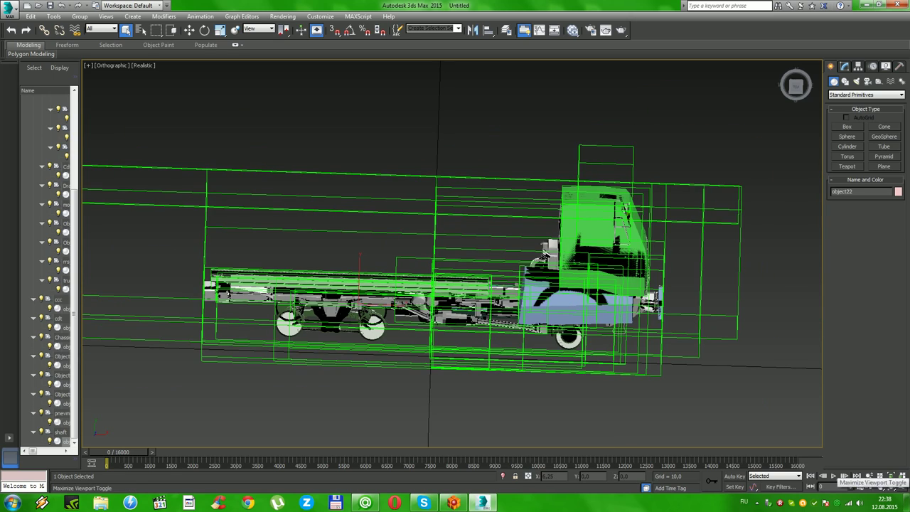
Step: Restore the four-view layout, select object2, object22 and cab object11, orbit to the truck's side, then close 3ds Max
left_click(902, 486)
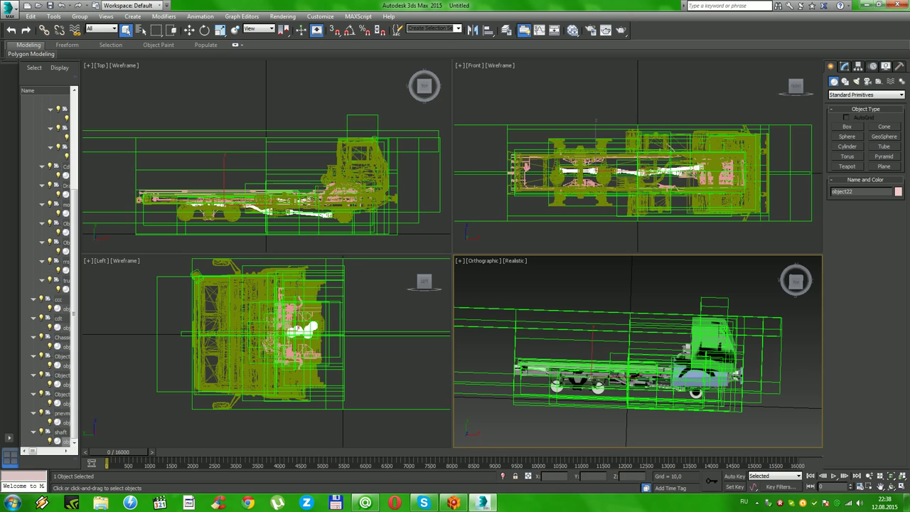
left_click(583, 163)
left_click(656, 142)
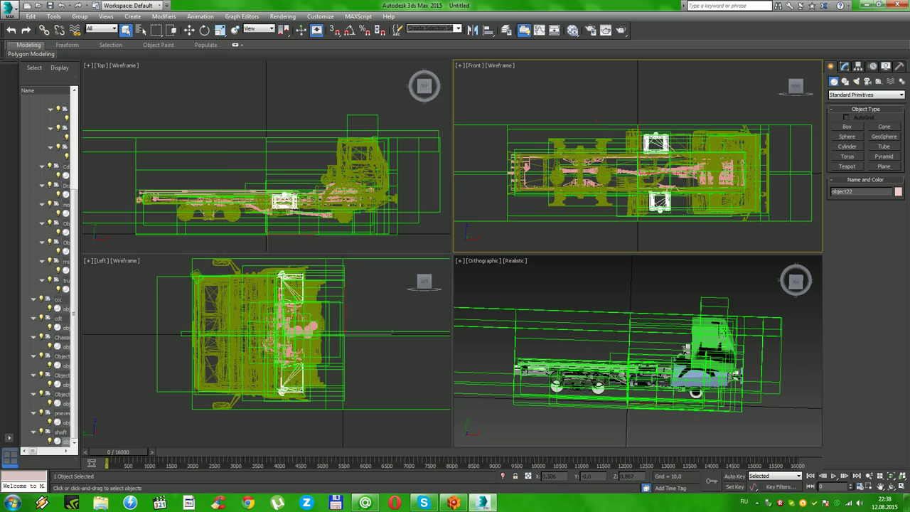
left_click(744, 135)
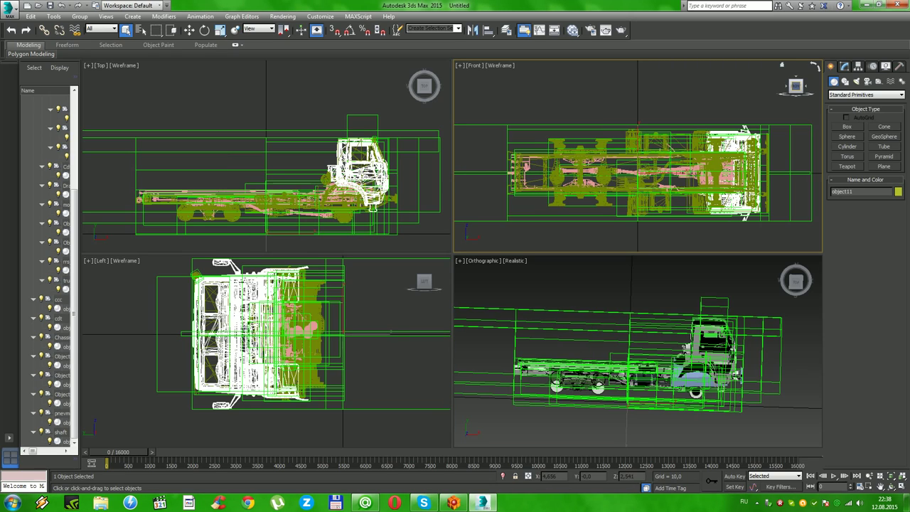
left_click_drag(797, 85, 795, 99)
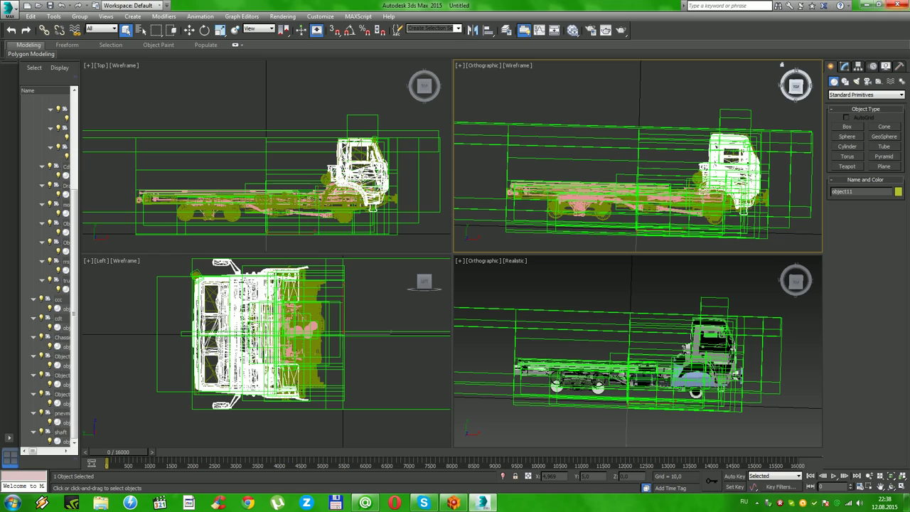
left_click(897, 6)
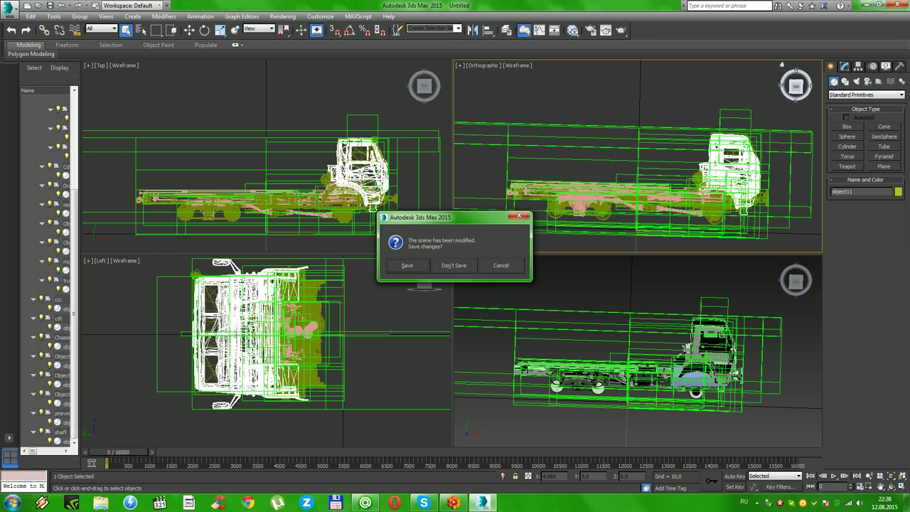
Step: Discard the scene changes so 3ds Max exits without saving
key("Escape")
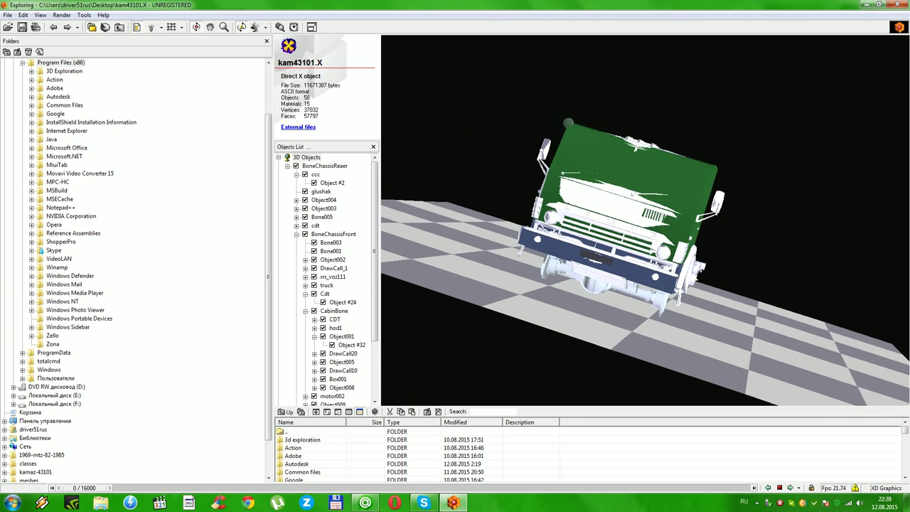
Step: Select cabin part Object #32, then close 3D Exploration, postponing registration
left_click(351, 345)
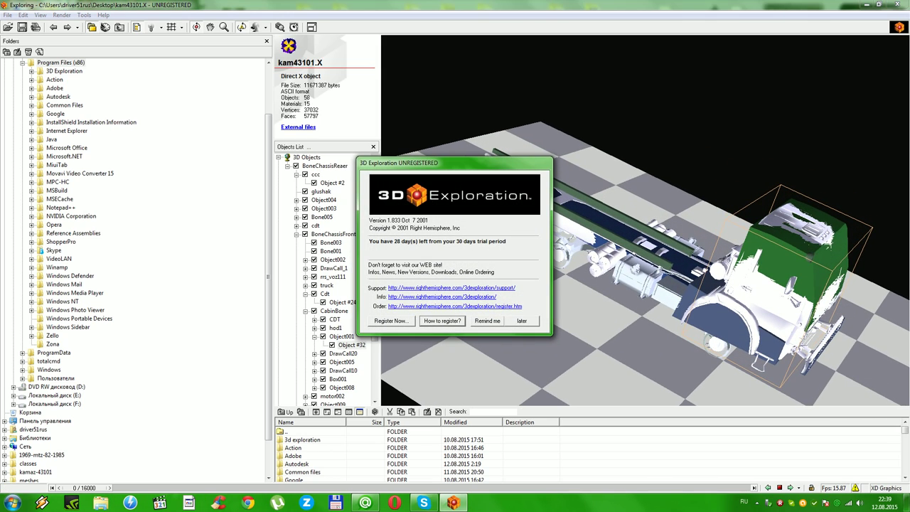
left_click(522, 320)
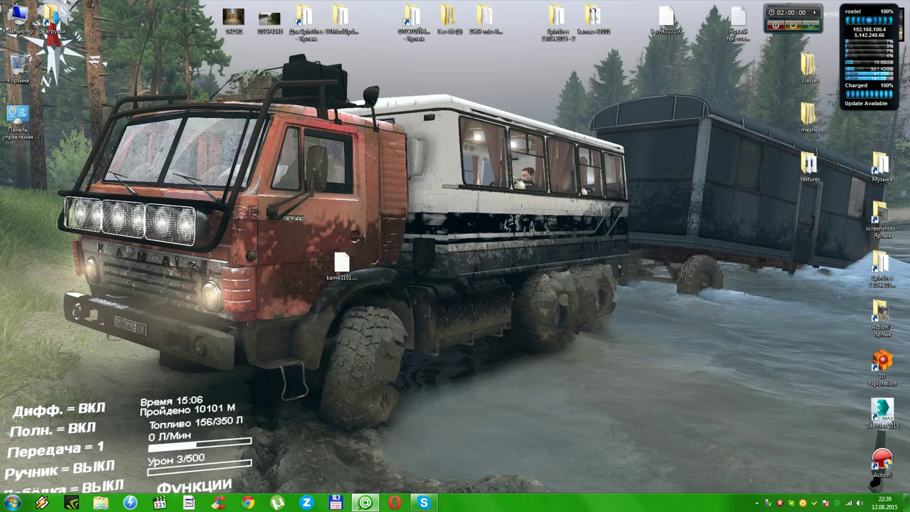